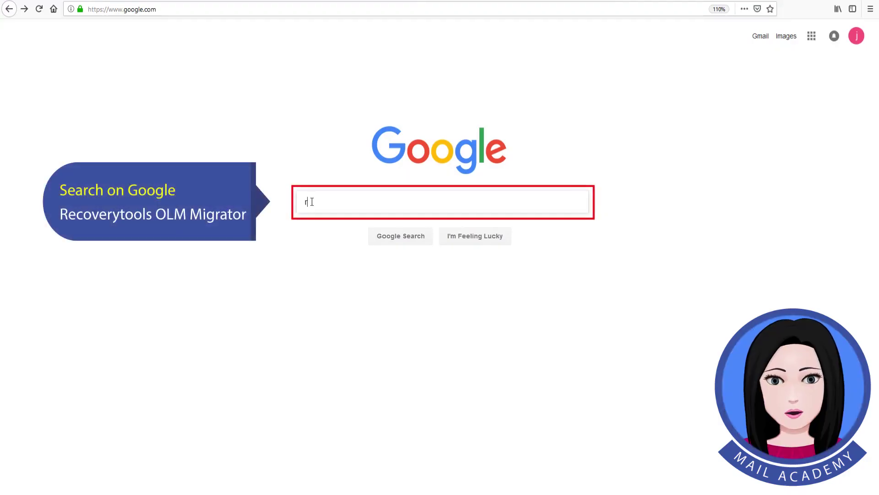
# - Enter the query 'recoverytools olm migrator' in the Google search box
pyautogui.write('verytools olm')
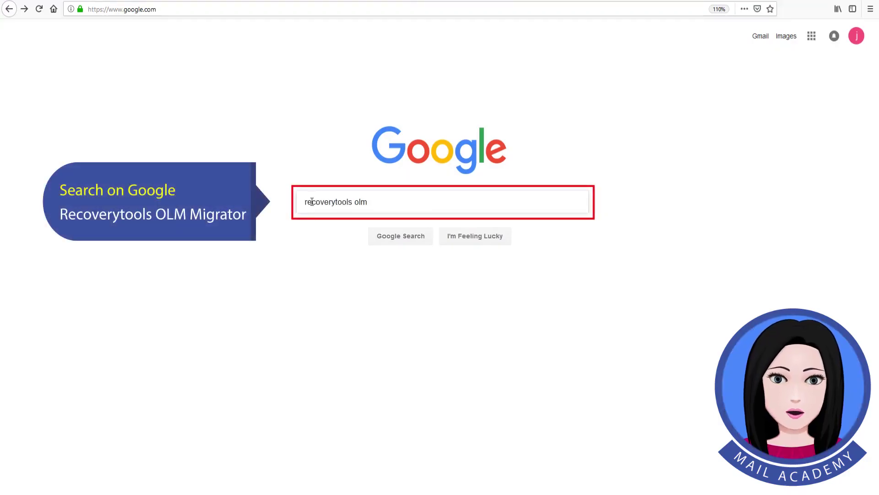
pyautogui.write(' migrator')
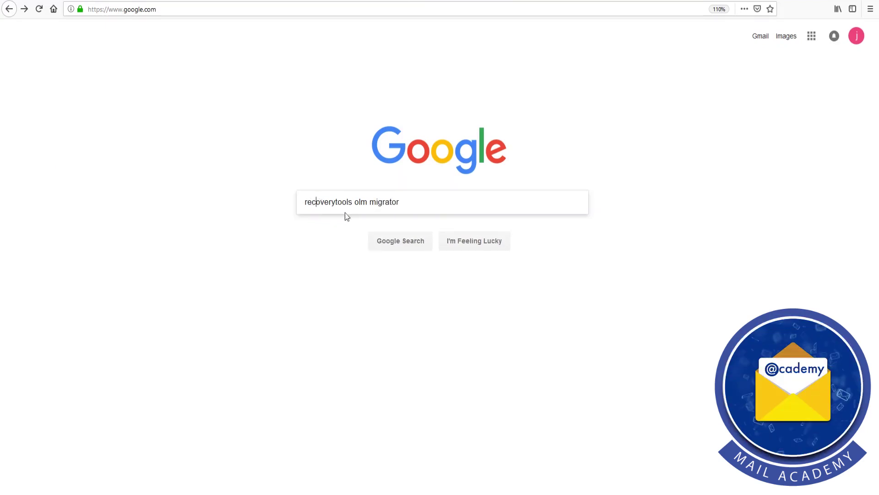
# - Open the OLM Migrator product page from the results, save setup-olm-migrator.exe and open it
pyautogui.click(397, 240)
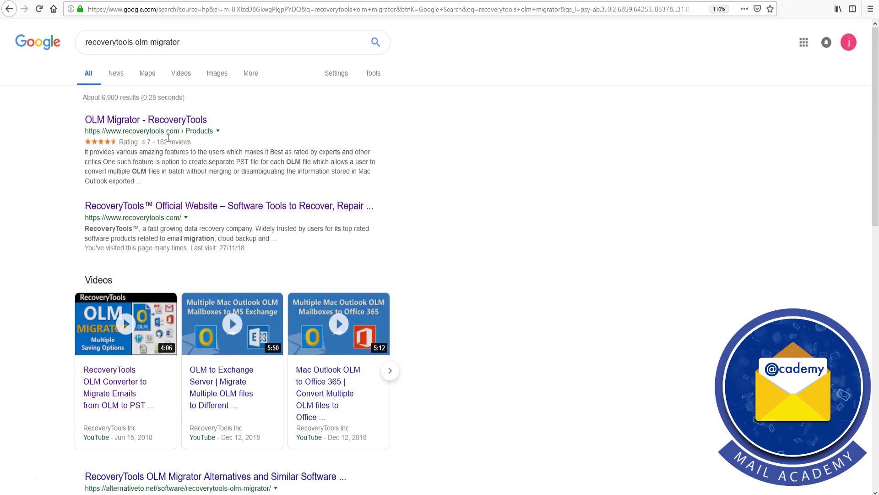
pyautogui.click(136, 122)
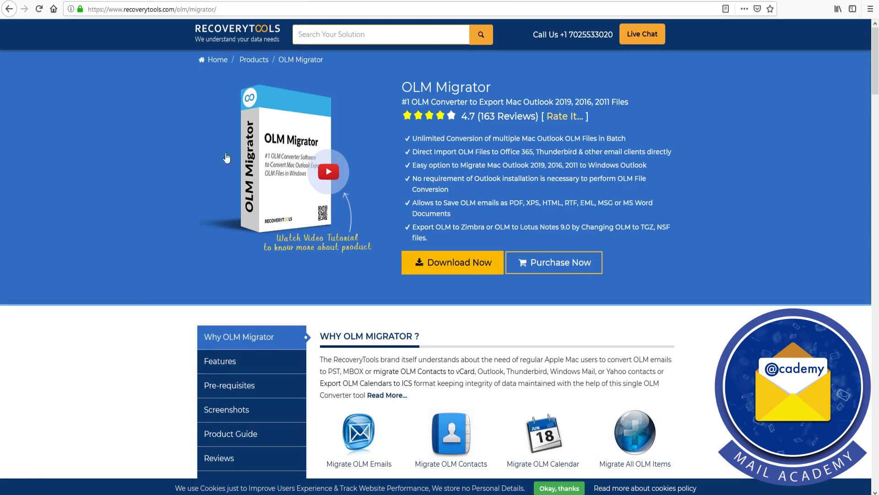
pyautogui.click(451, 263)
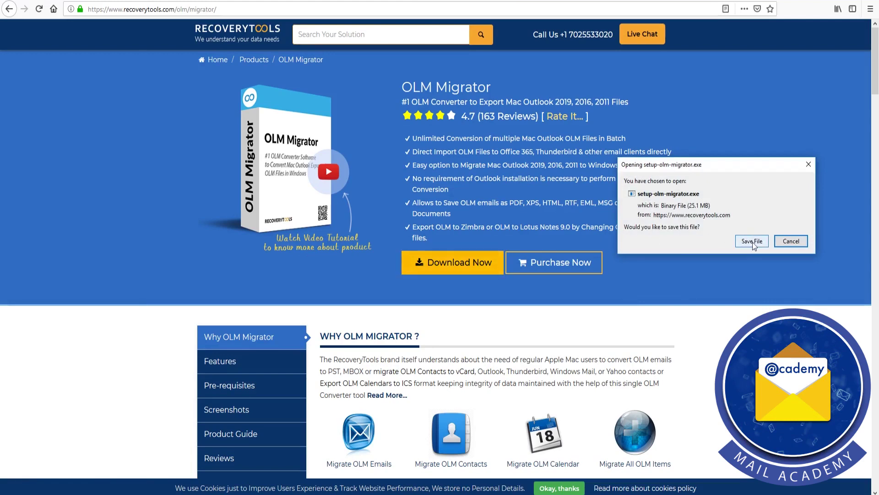
pyautogui.click(753, 242)
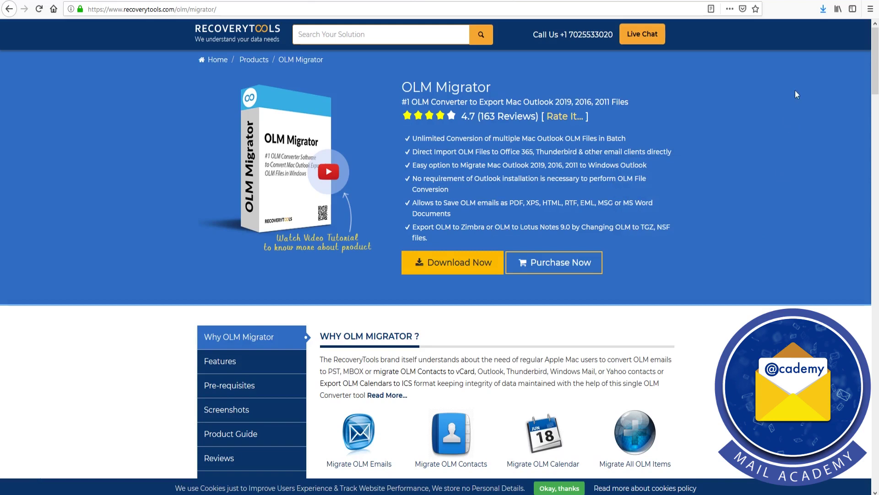
pyautogui.click(823, 10)
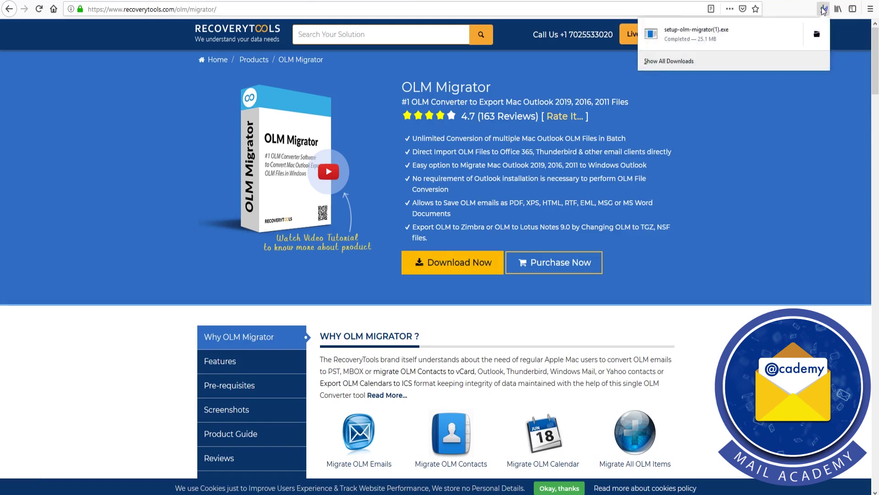
pyautogui.click(699, 40)
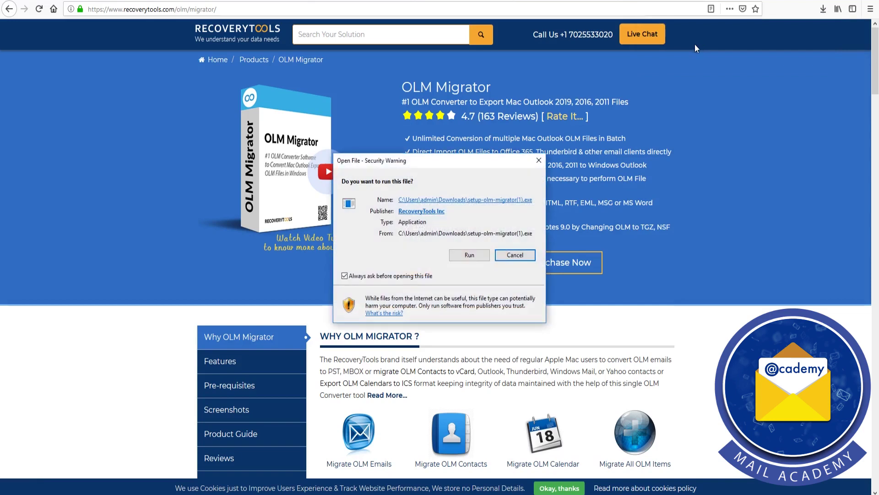
# - Install OLM Migrator in English with the license accepted and default location and shortcuts, then launch it
pyautogui.click(470, 255)
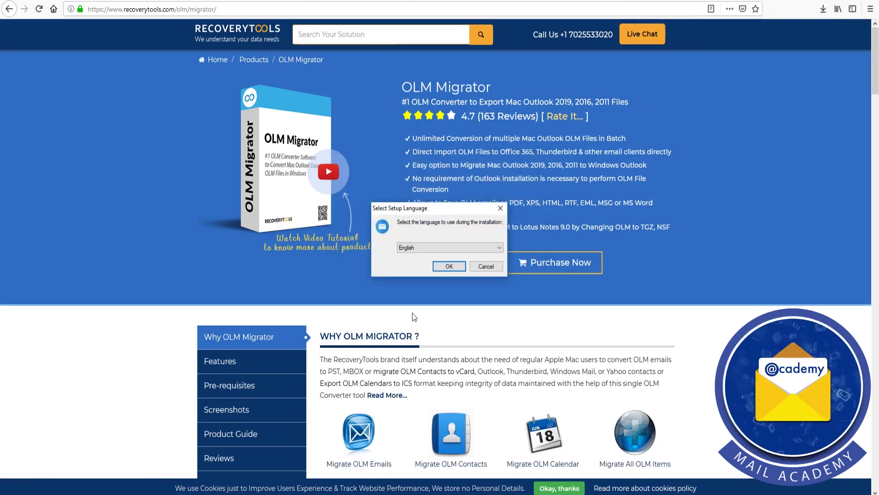
pyautogui.click(449, 266)
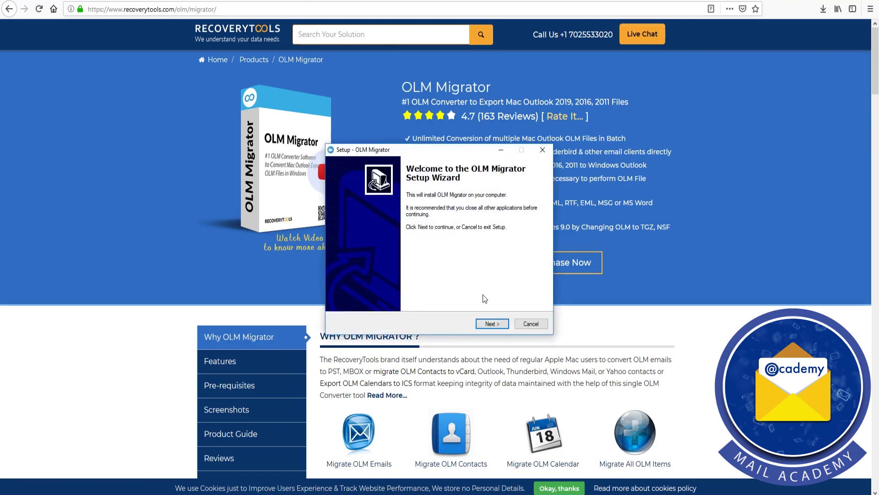
pyautogui.click(497, 324)
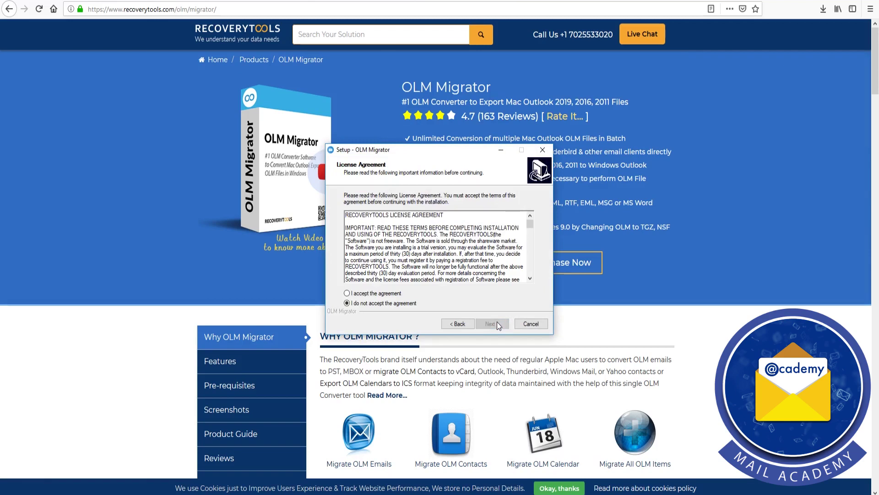
pyautogui.click(347, 294)
pyautogui.click(498, 325)
pyautogui.click(498, 324)
pyautogui.click(499, 324)
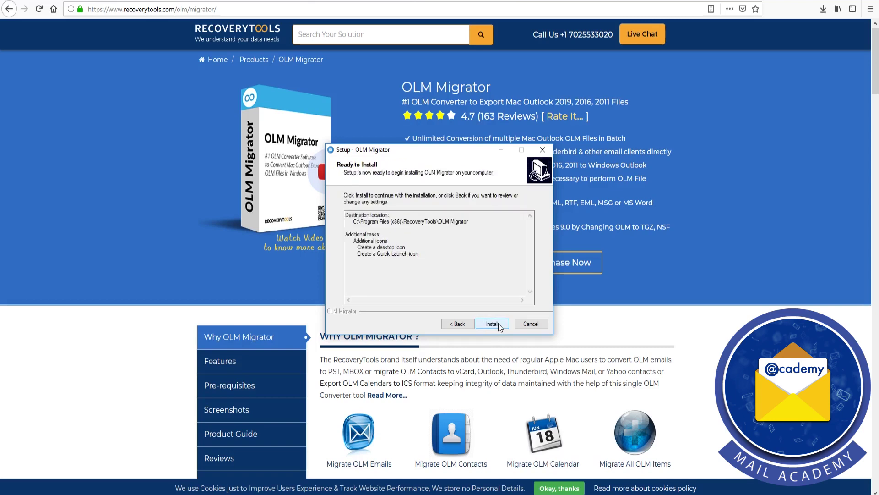
pyautogui.click(500, 325)
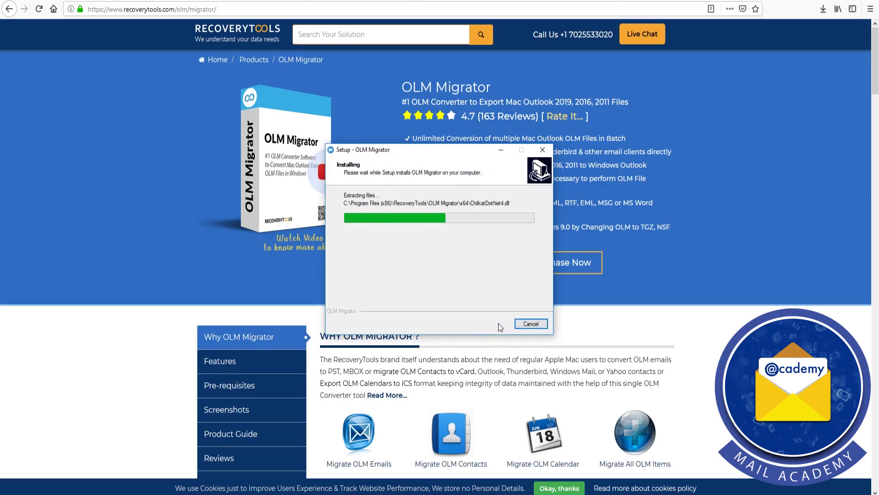
pyautogui.click(500, 325)
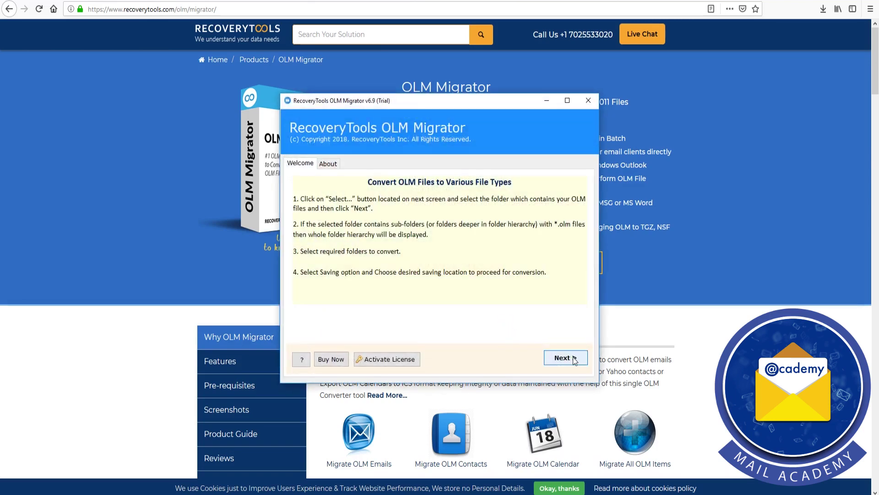
# - Load admin.olm from F:\olm to pst\olm and continue to its fully checked folder tree
pyautogui.click(574, 359)
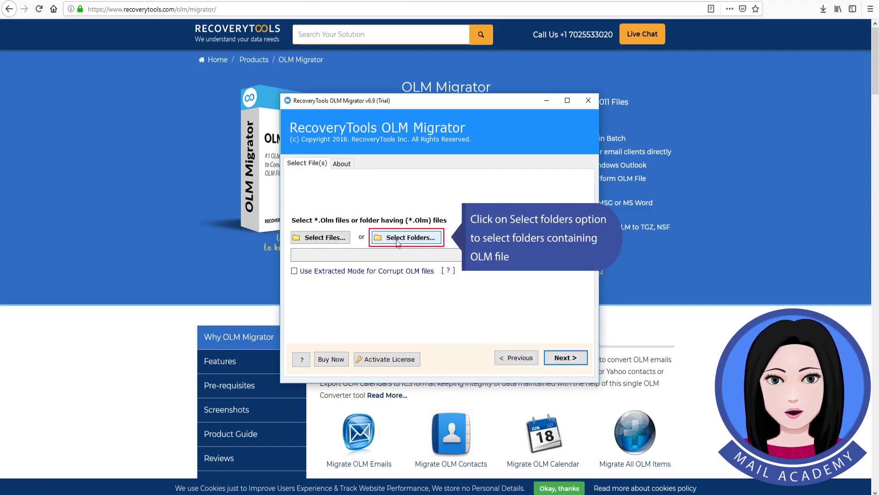
pyautogui.click(324, 238)
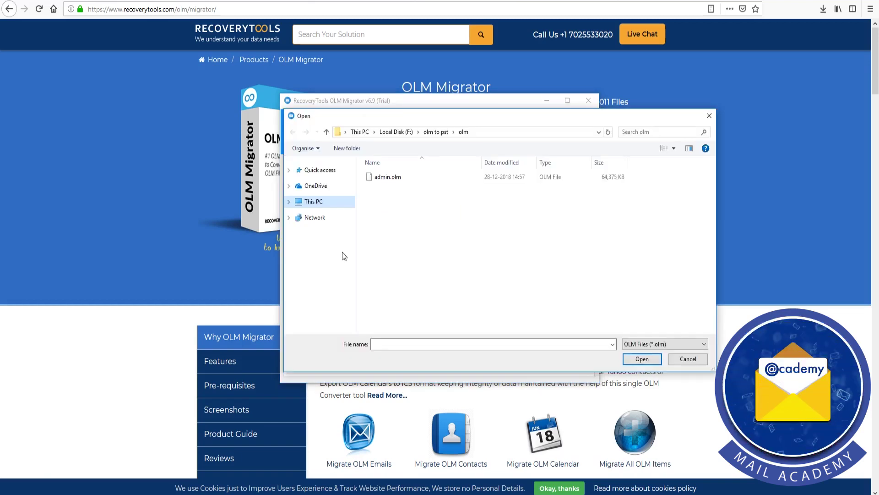
pyautogui.click(388, 178)
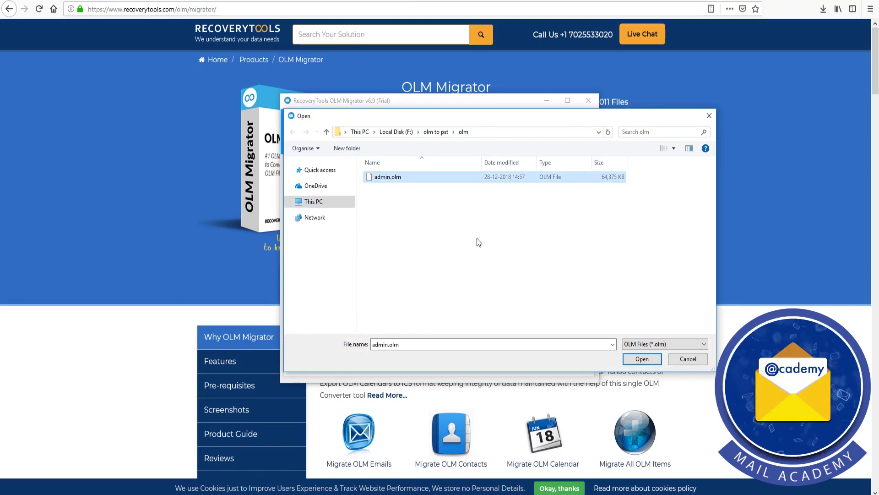
pyautogui.click(641, 360)
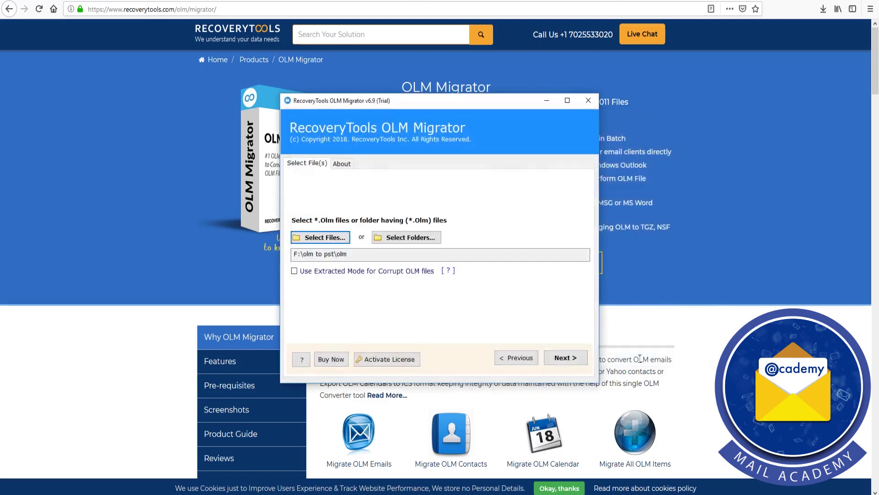
pyautogui.click(572, 361)
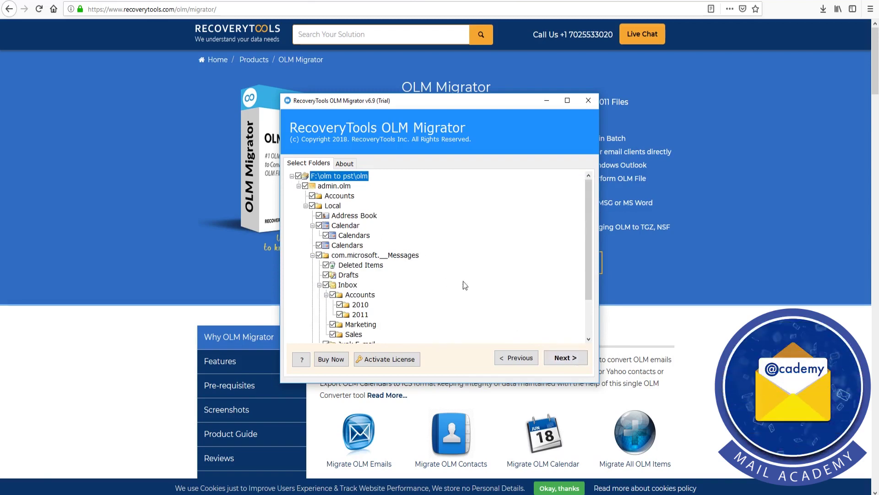
# - Try Contacts (vCard) and Calendars (ICS) saving options, then return to All Folder Types
pyautogui.click(567, 358)
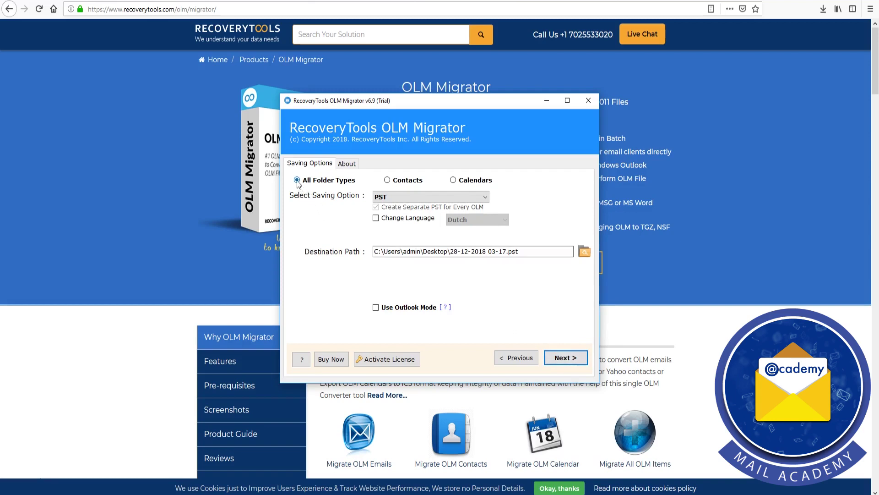
pyautogui.click(387, 180)
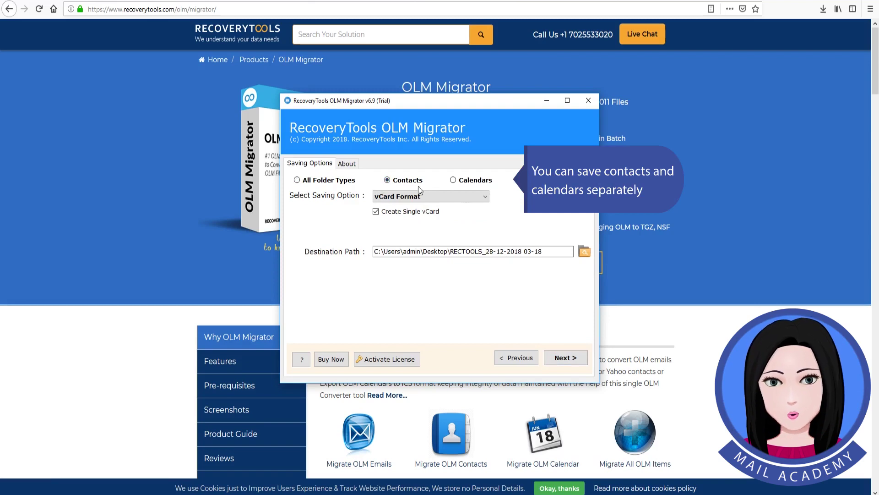
pyautogui.click(482, 197)
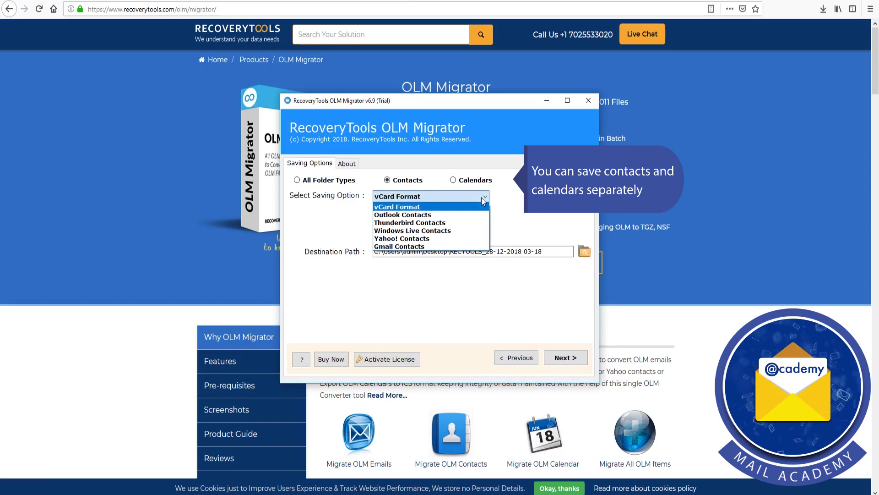
pyautogui.click(482, 197)
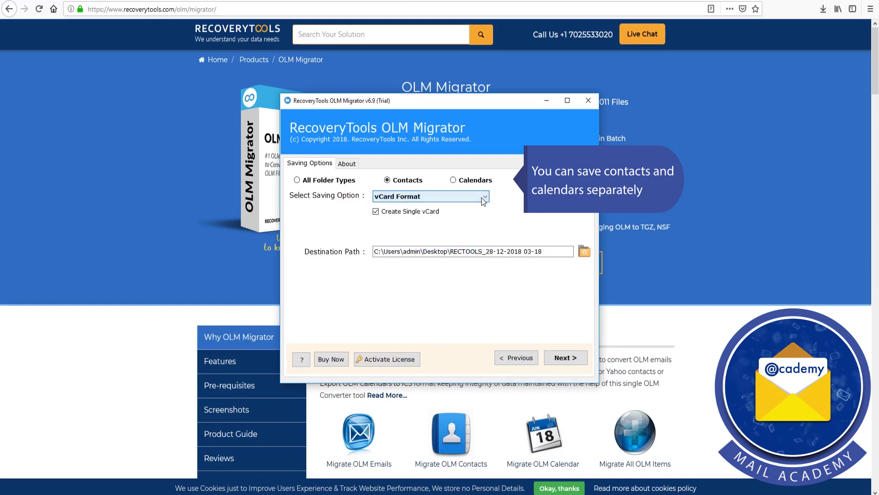
pyautogui.click(453, 180)
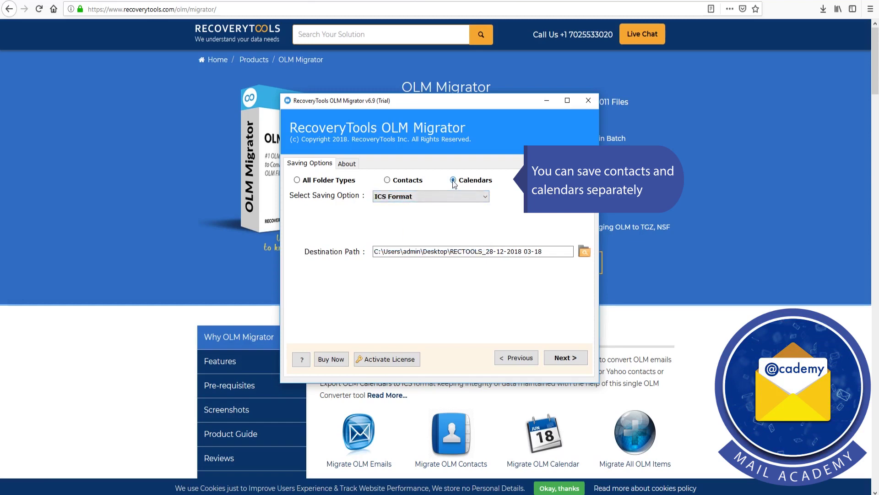
pyautogui.click(487, 198)
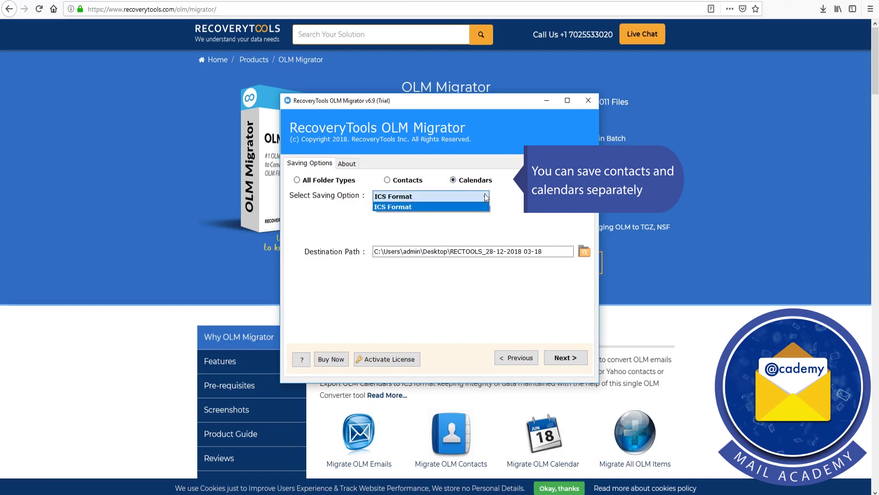
pyautogui.click(486, 197)
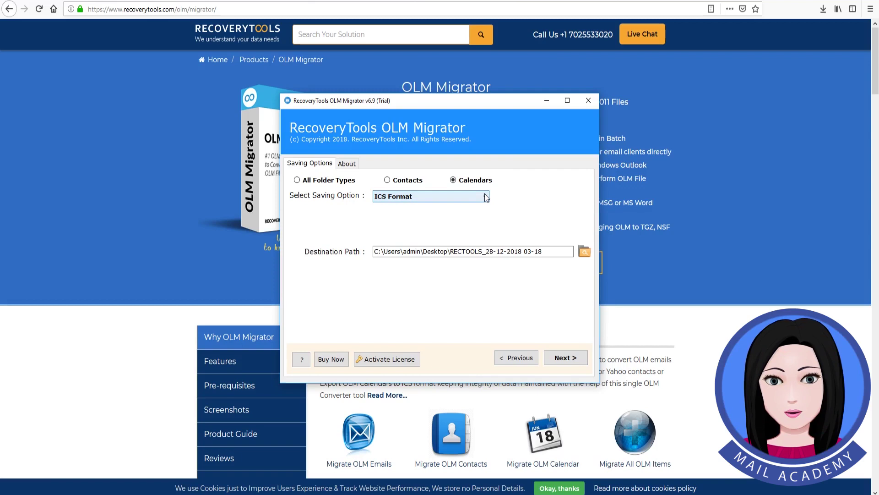
pyautogui.click(297, 180)
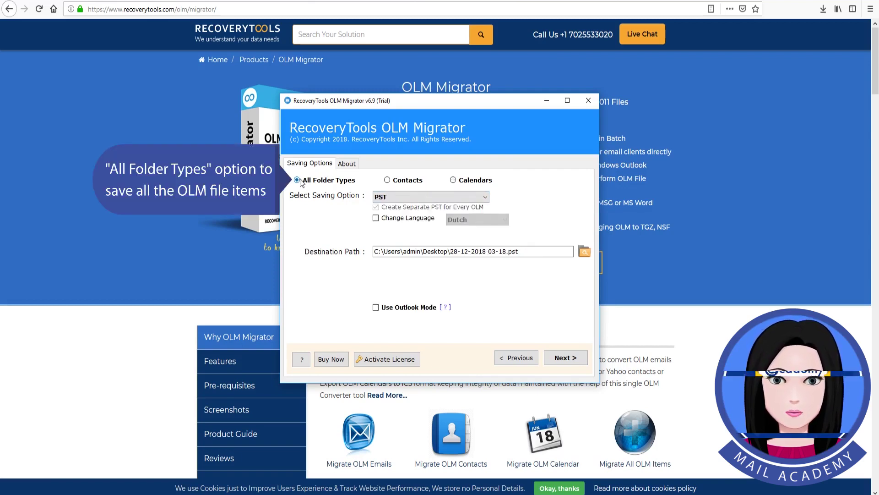
# - Keep PST as the output format, enable Change Language with Dutch, and start converting
pyautogui.click(486, 198)
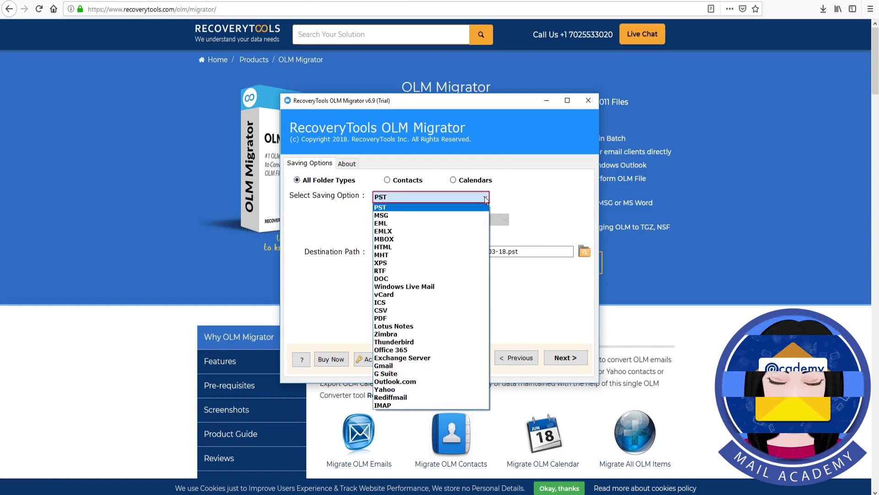
pyautogui.click(467, 206)
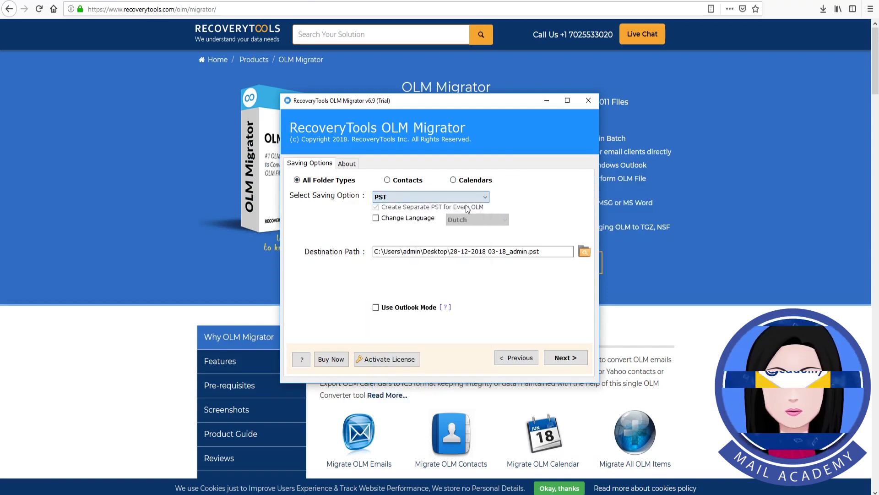
pyautogui.click(376, 221)
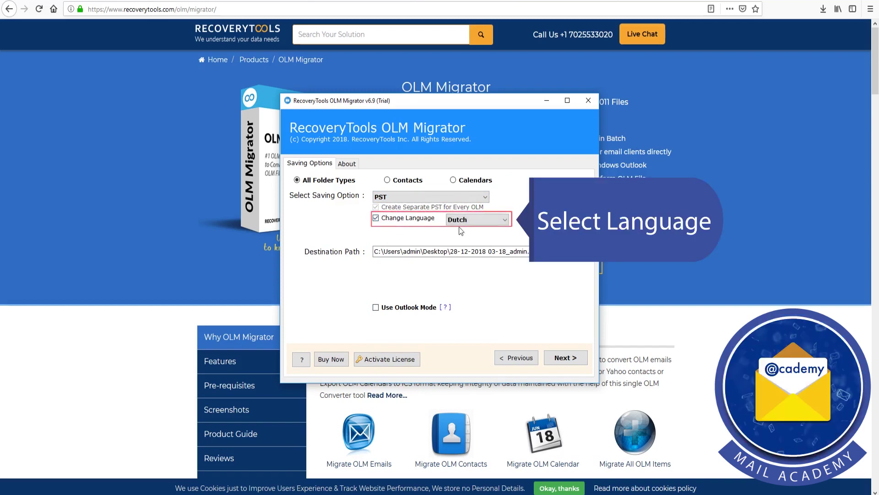
pyautogui.click(506, 221)
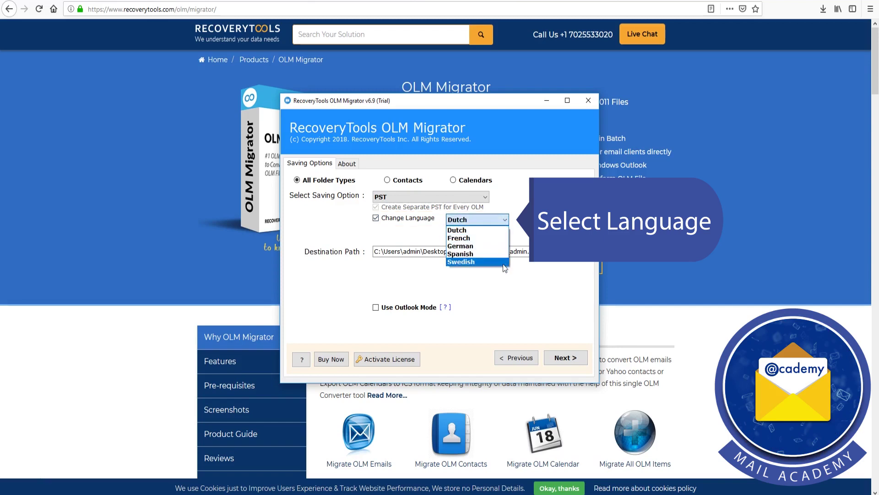
pyautogui.click(500, 232)
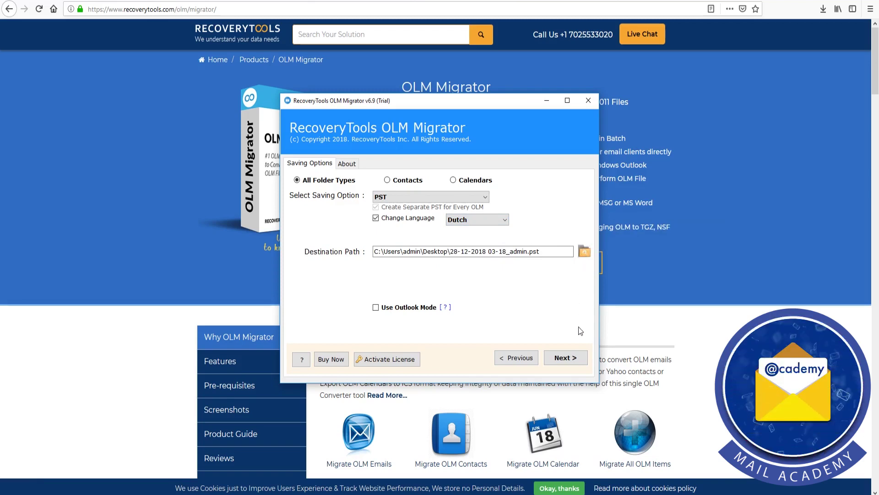
pyautogui.click(570, 358)
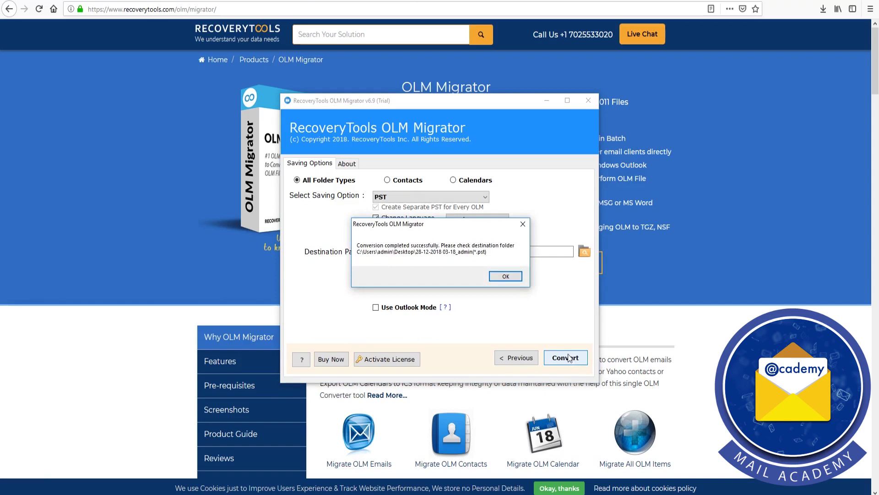
# - Dismiss the completion and trial notices to reveal the converted admin PST in F:\pst
pyautogui.click(499, 277)
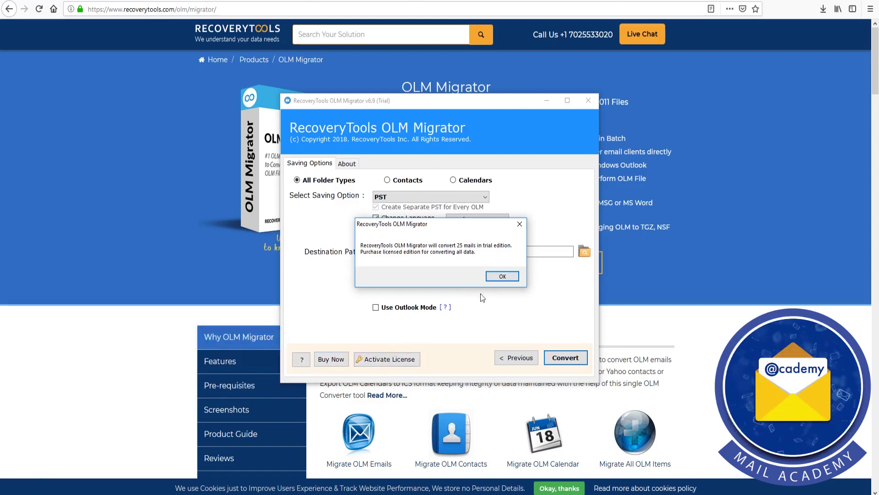
pyautogui.click(502, 277)
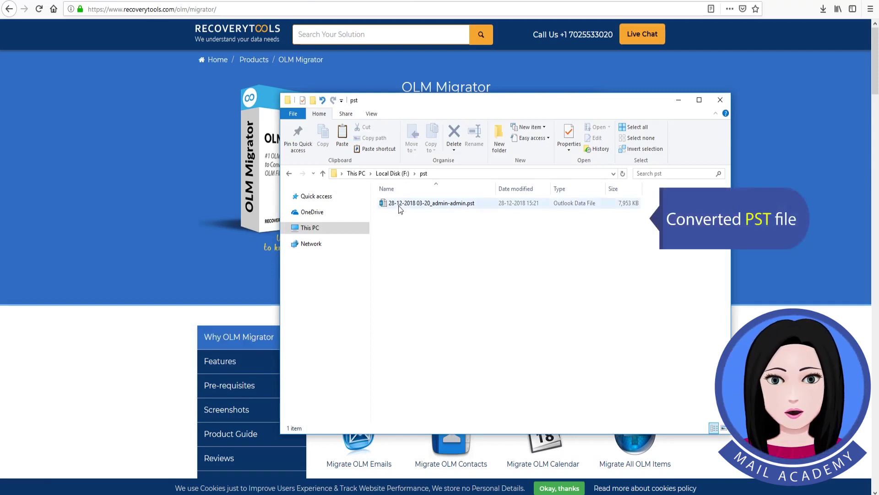
pyautogui.moveTo(400, 209)
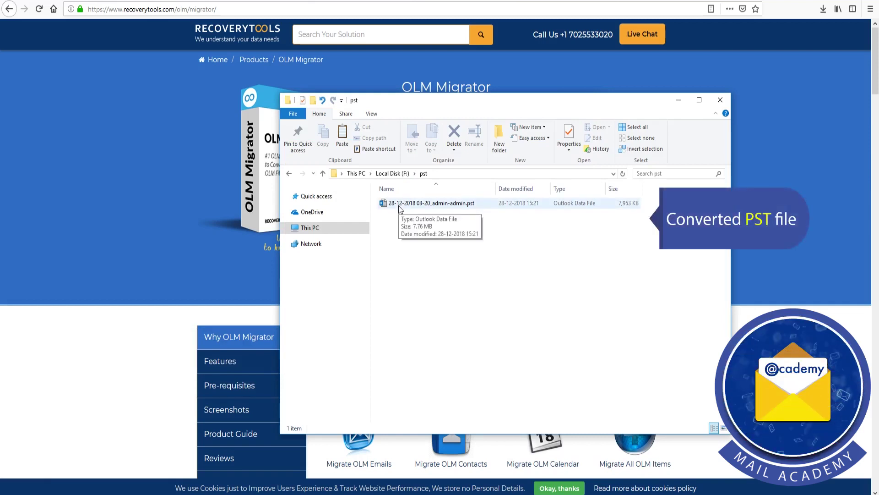